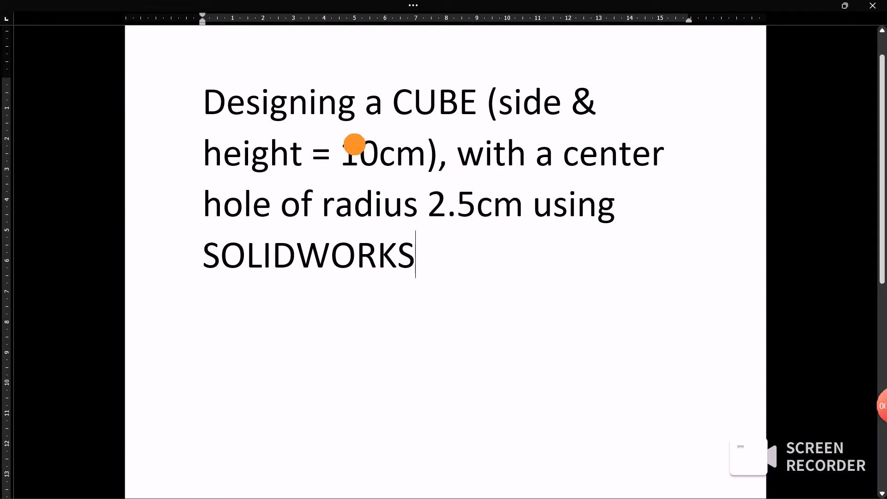
- Read the Word brief, highlighting the 10cm side length, then switch to SOLIDWORKS
drag(426, 154, 339, 153)
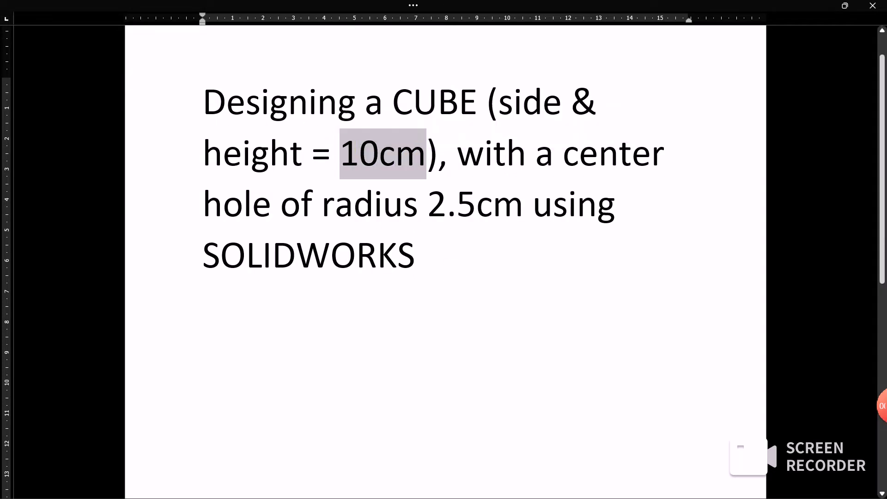
key(ctrl+End)
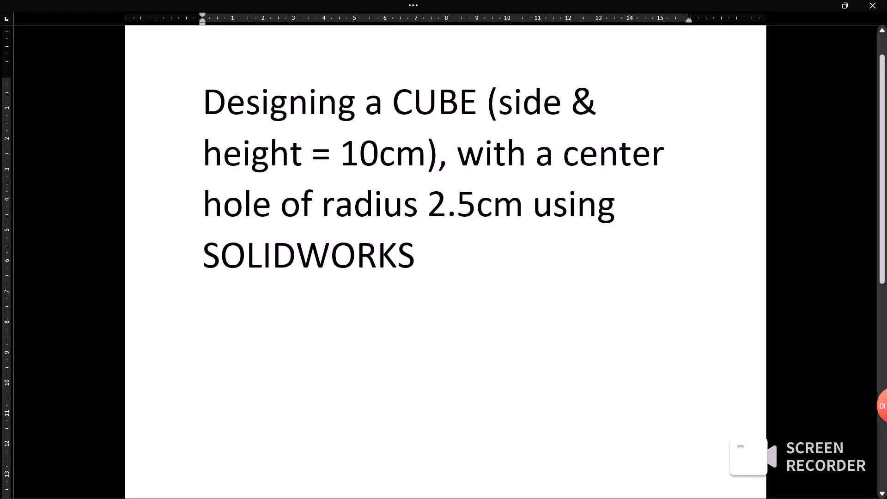
key(alt+Tab)
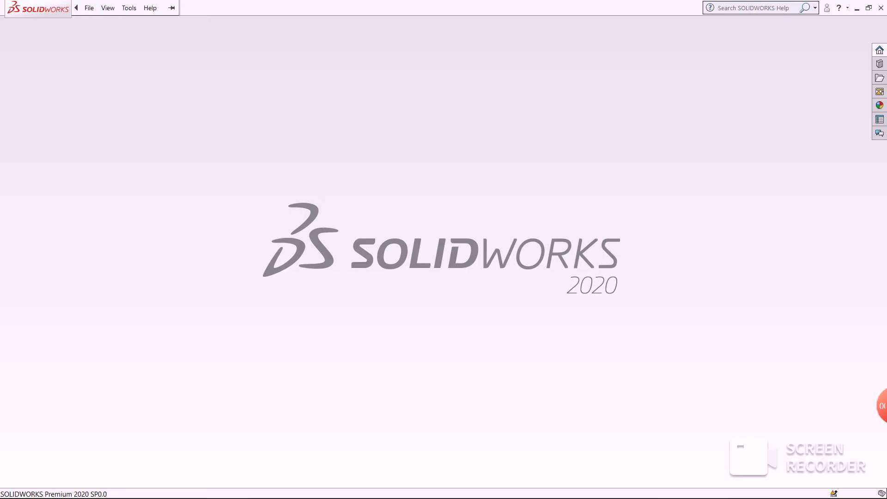
- Create a new SOLIDWORKS part document
click(90, 8)
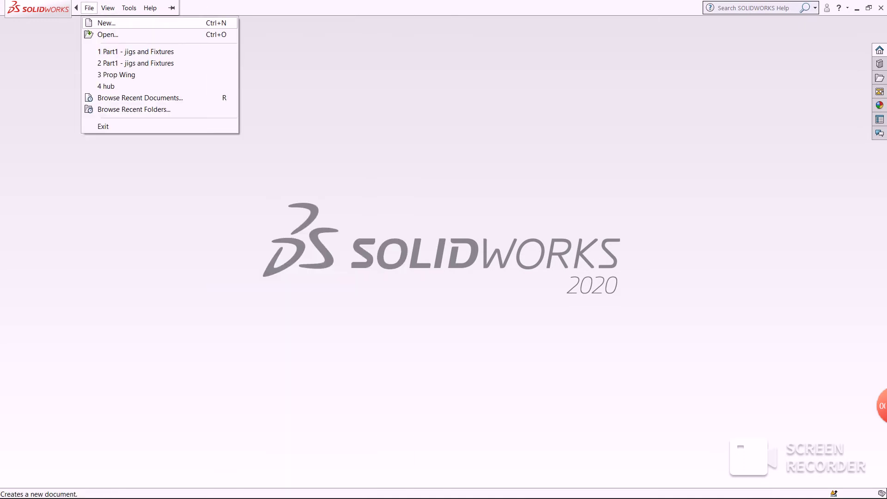
click(107, 23)
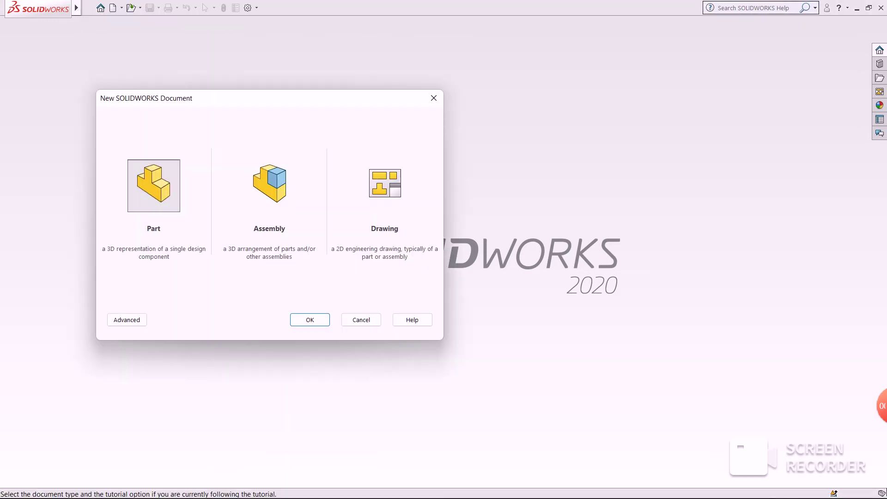
key(Return)
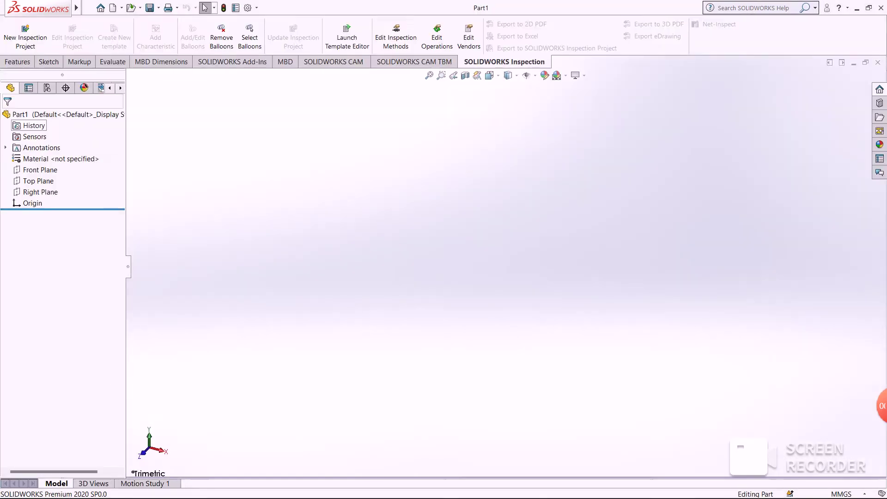
- Set the document units to CGS and view the Front Plane normal to the screen
right_click(35, 169)
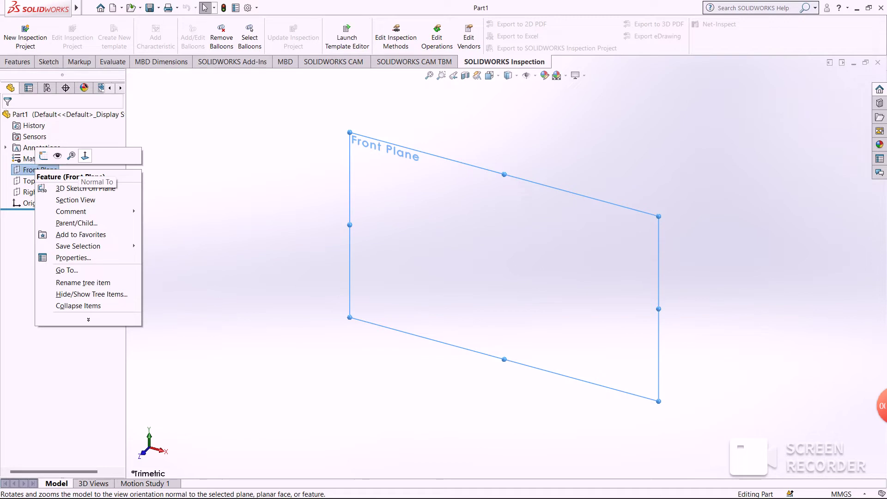
click(841, 494)
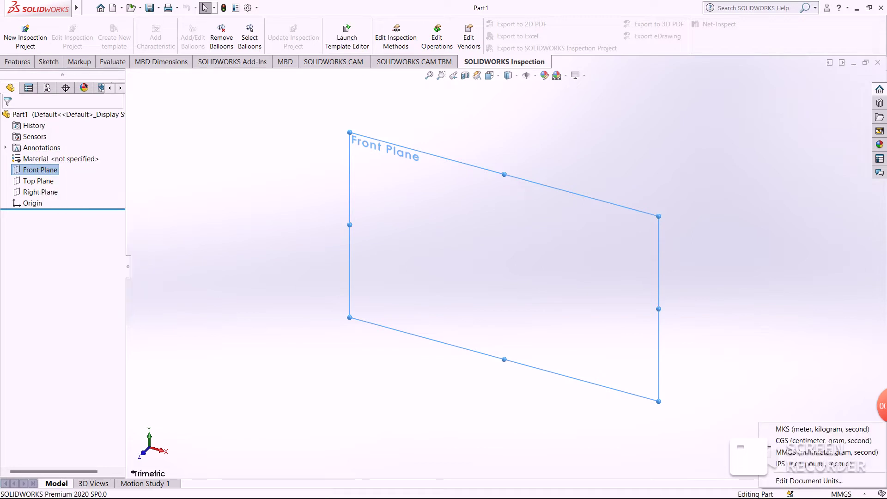
click(813, 440)
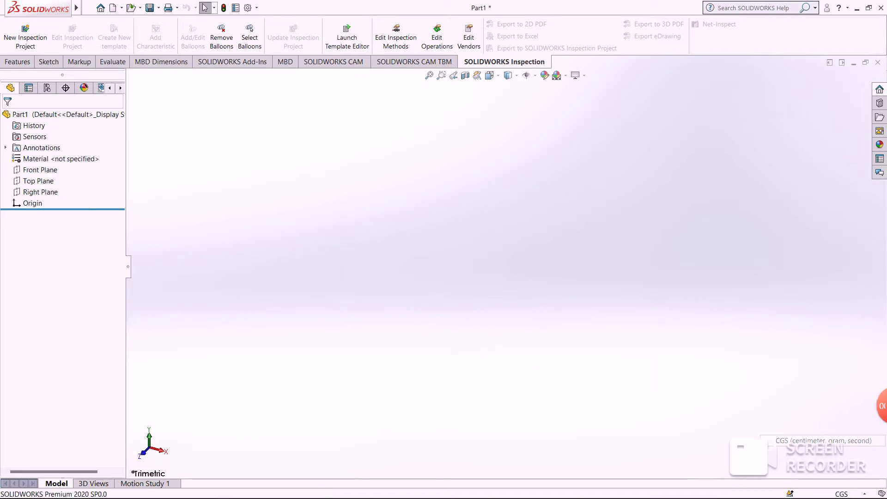
click(41, 169)
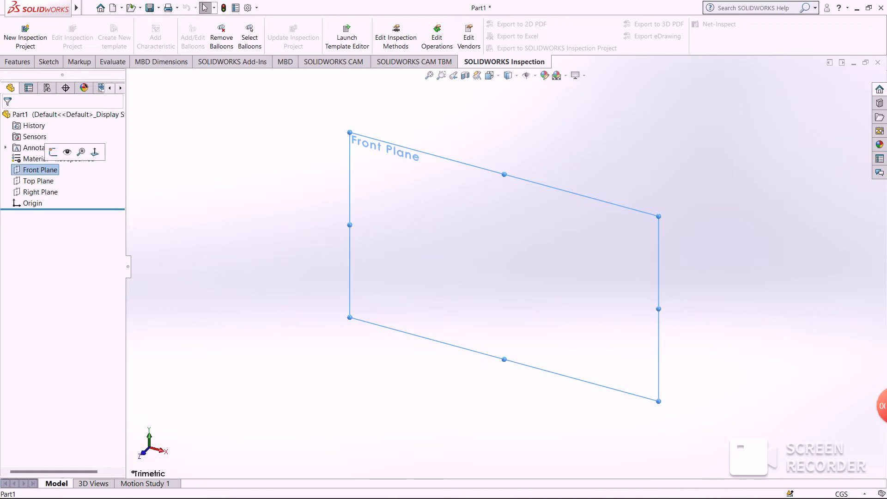
click(95, 151)
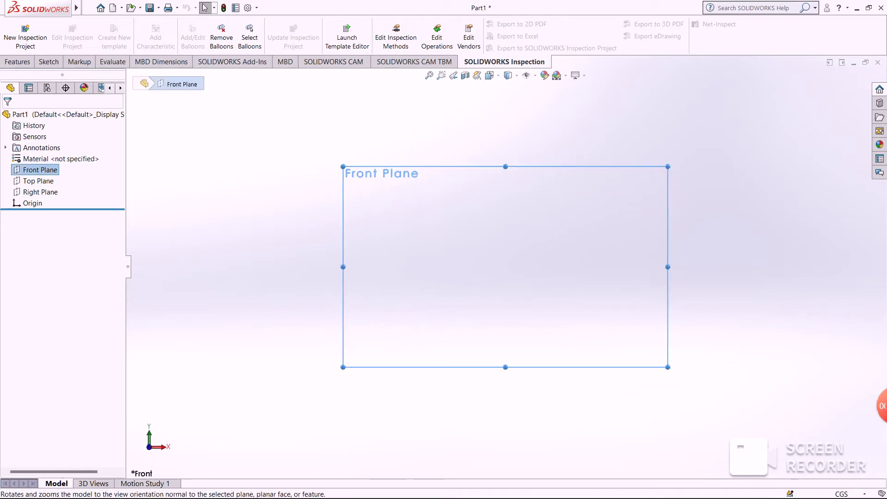
click(49, 62)
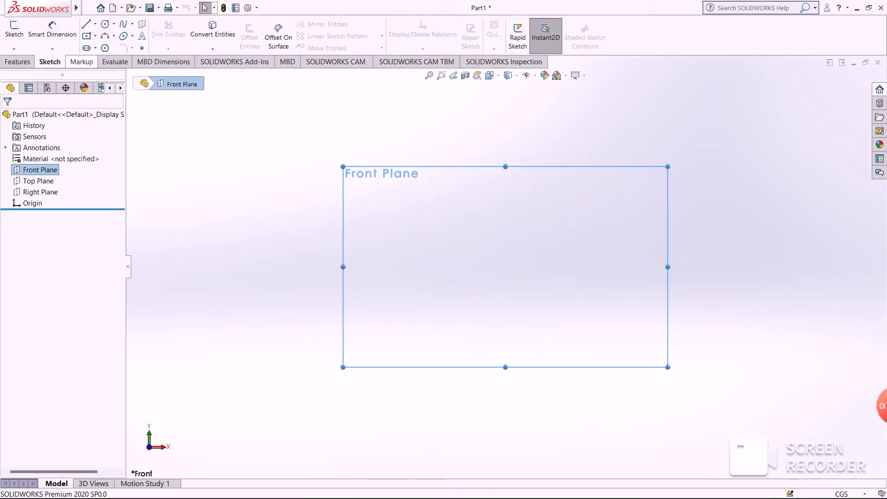
- Draw a centre rectangle on the Front Plane starting from the origin
click(95, 36)
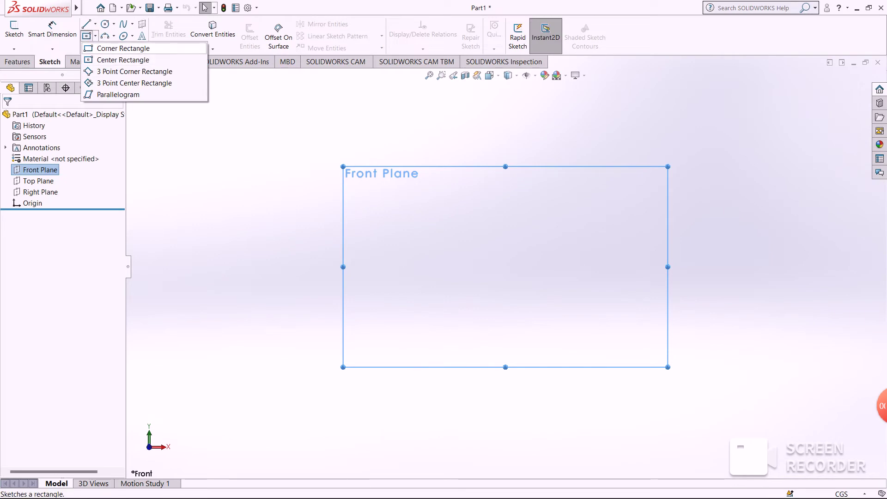
click(109, 60)
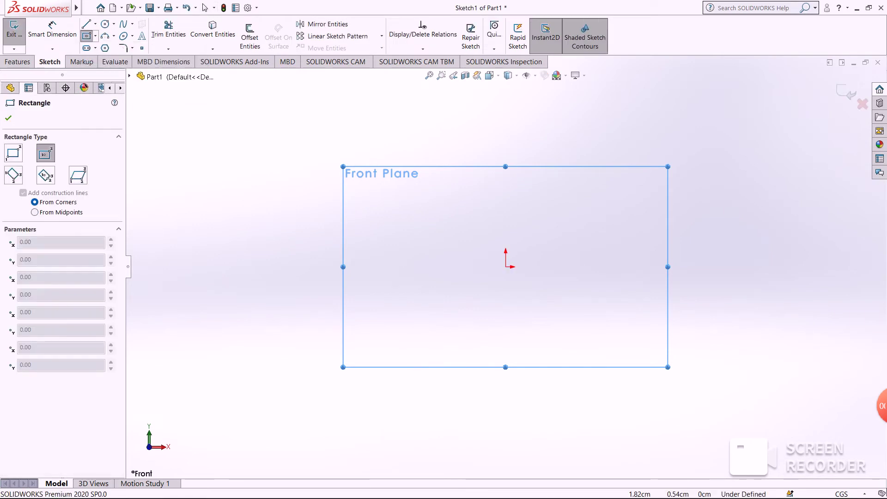
click(506, 266)
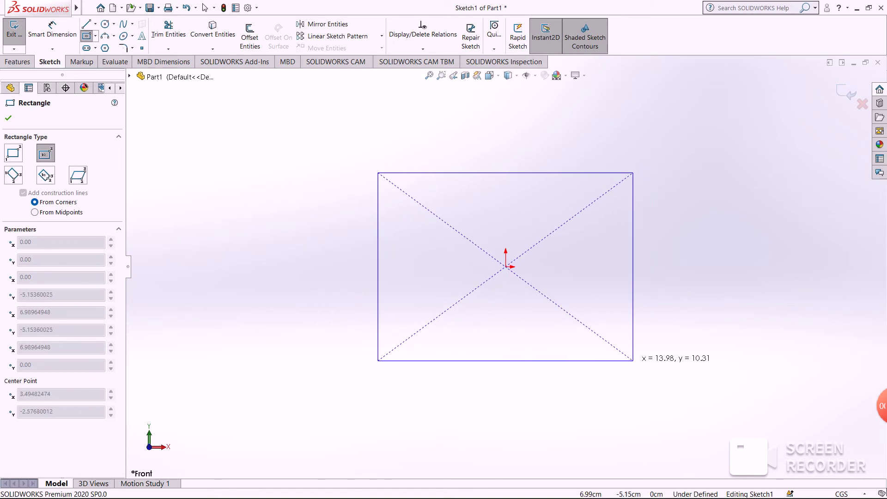
click(646, 358)
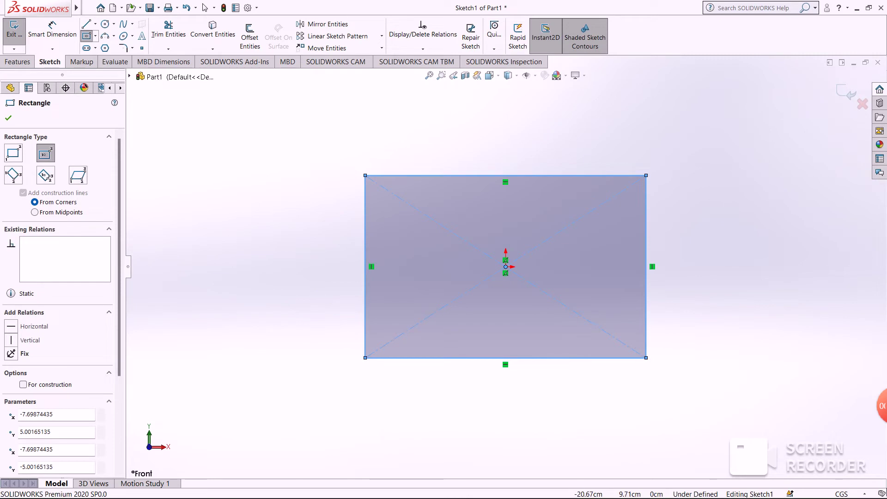
- Dimension the rectangle's width to 10 cm
click(52, 32)
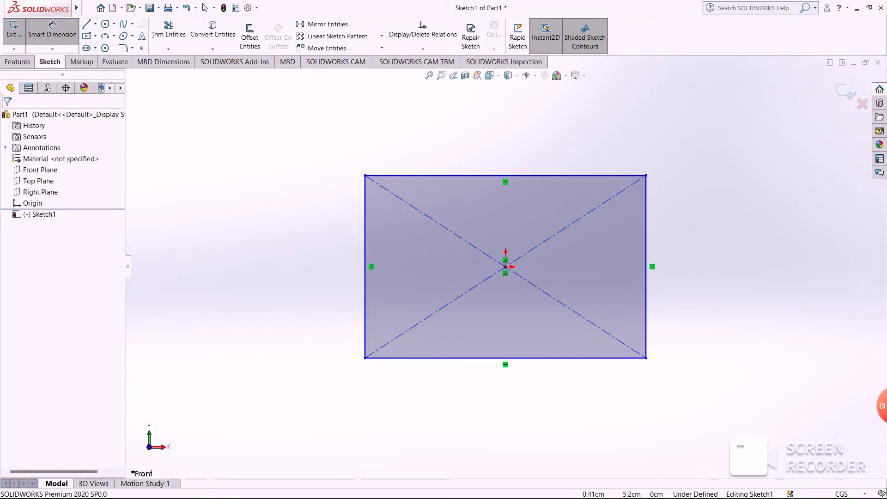
click(505, 176)
click(511, 426)
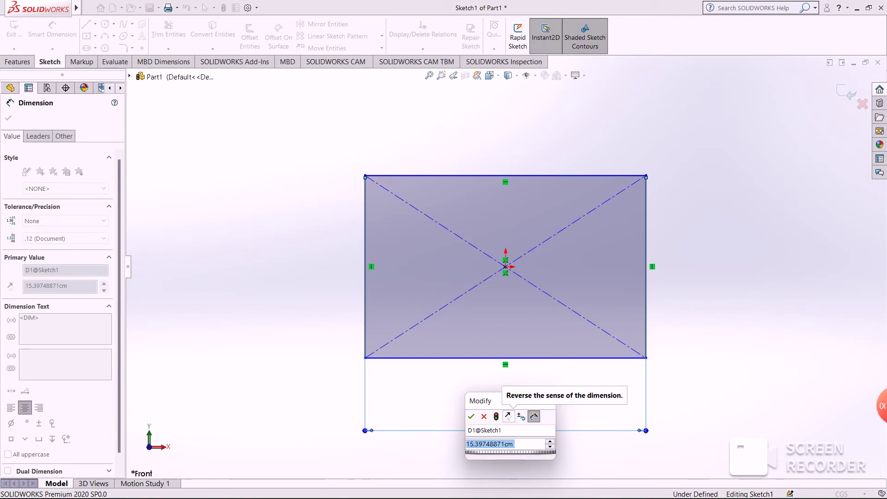
key(BackSpace)
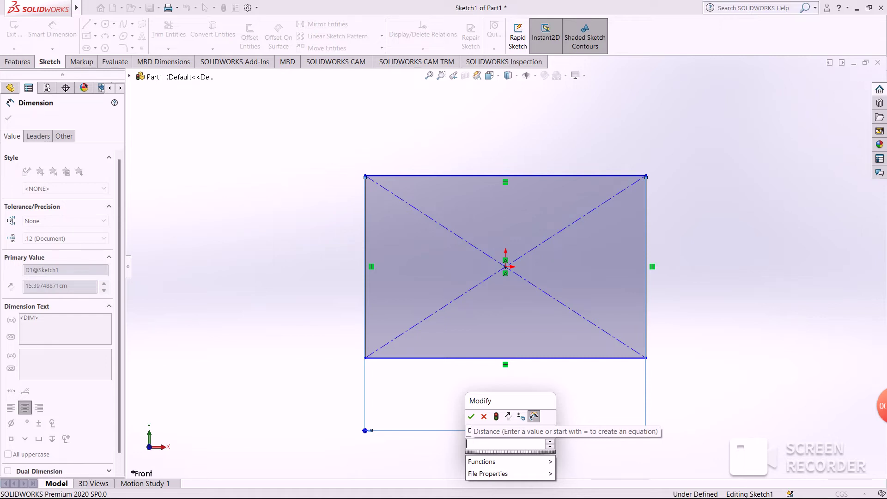
text(10)
key(Return)
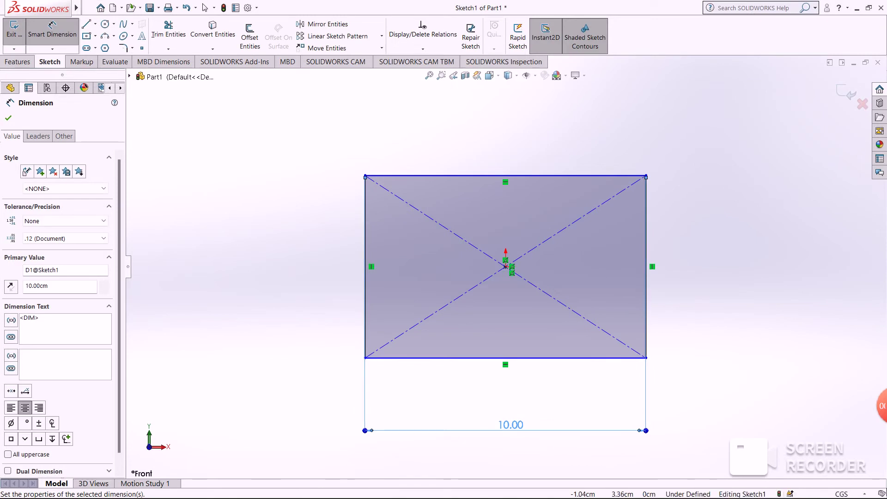
- Dimension the rectangle's height to 10 cm and move the width dimension below the square
click(365, 266)
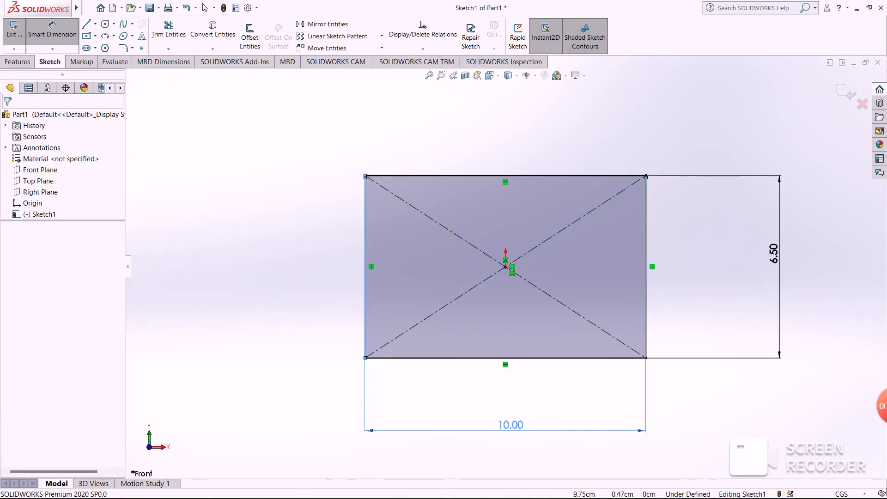
click(774, 253)
text(10)
key(Return)
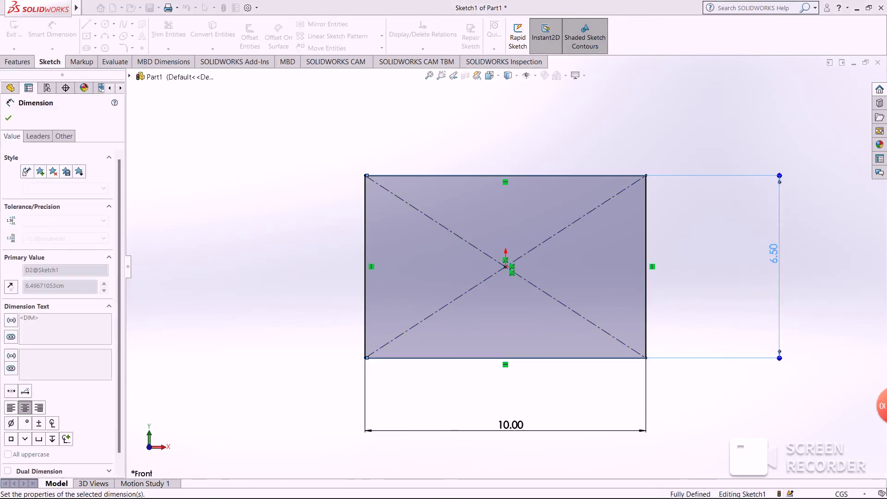
key(f)
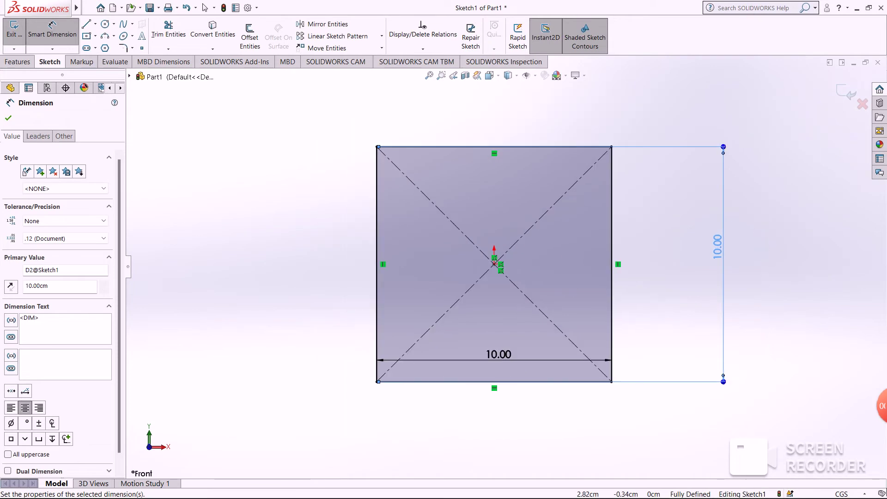
drag(496, 355, 495, 423)
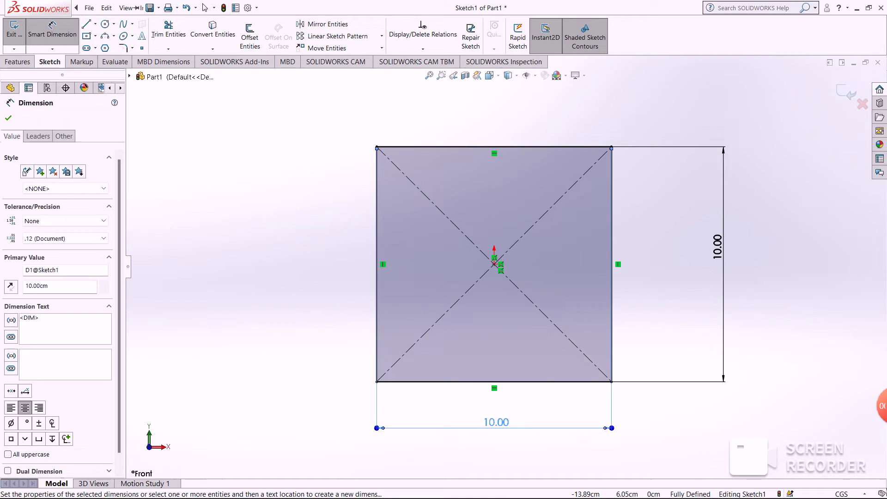
key(Escape)
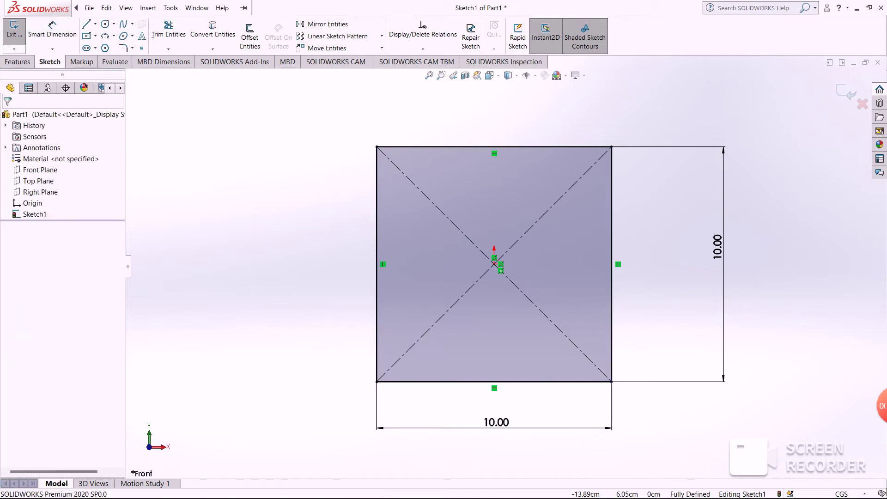
click(89, 8)
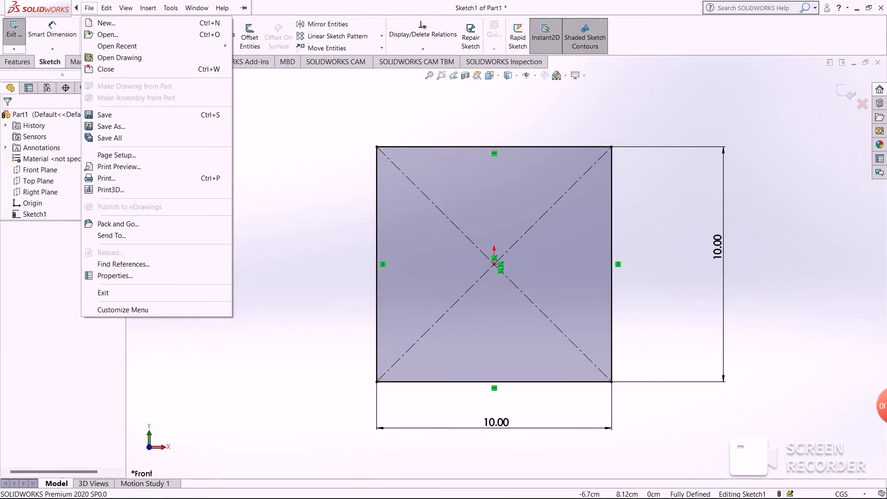
- Start a Boss-Extrude on the square sketch and try out its direction
click(17, 62)
click(19, 35)
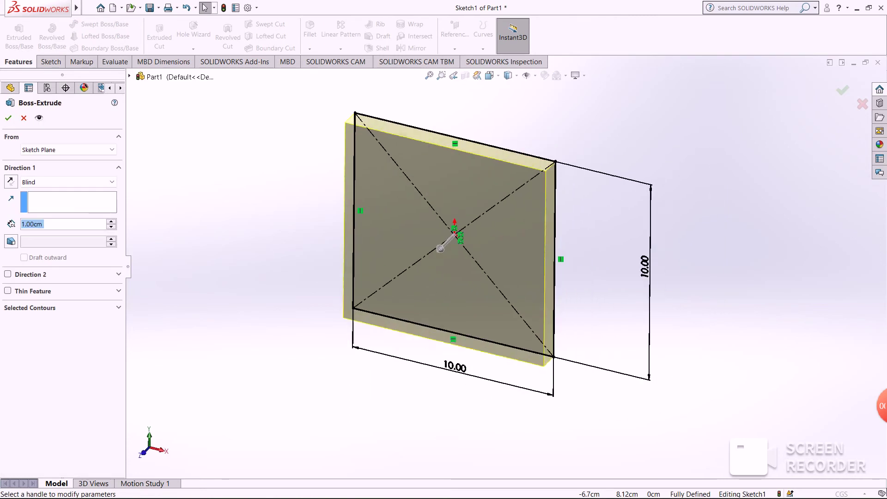
click(436, 247)
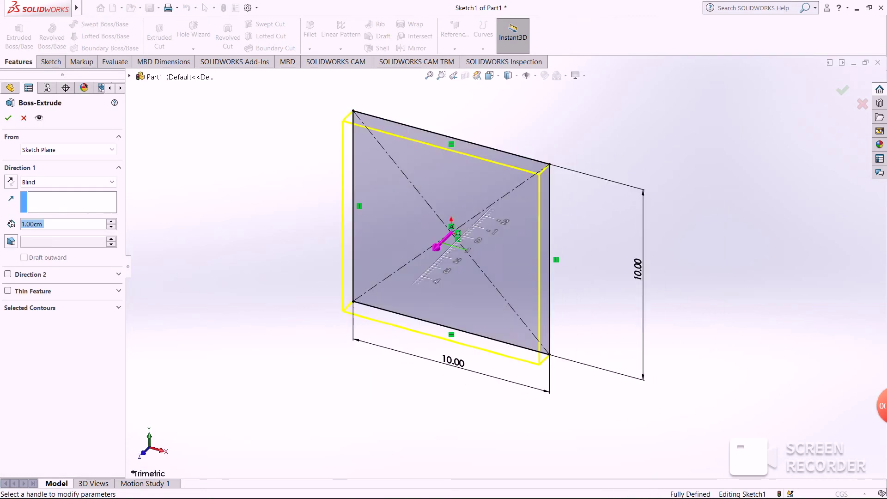
click(431, 252)
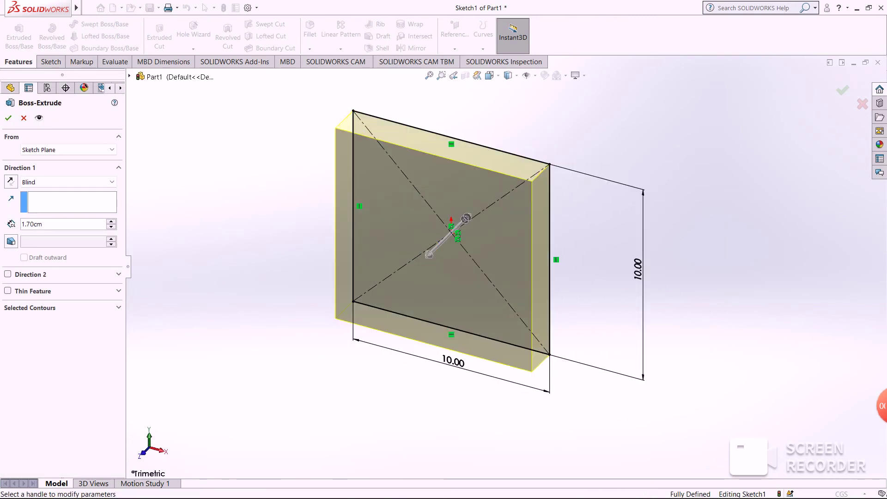
click(11, 182)
click(11, 182)
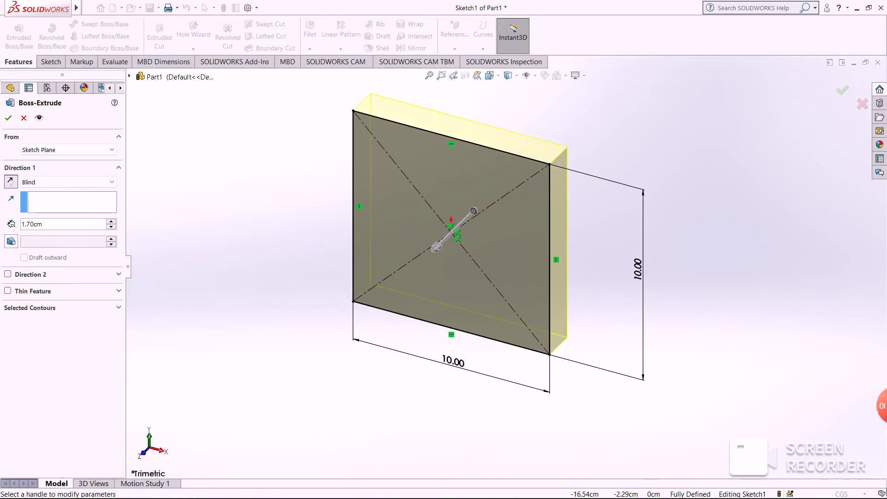
click(11, 182)
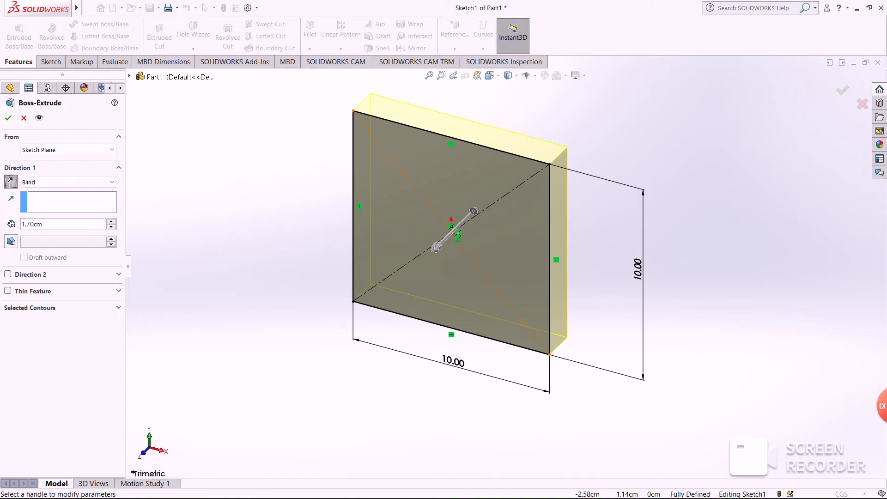
middle_drag(509, 231, 462, 277)
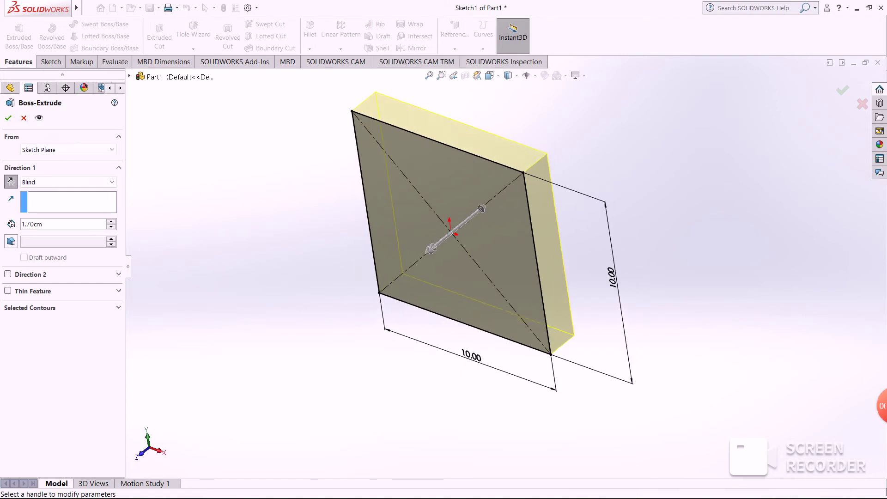
- Set the blind extrusion depth to 10 cm and accept the cube
double_click(23, 225)
text(10)
key(Down)
key(Down)
key(Right)
key(Return)
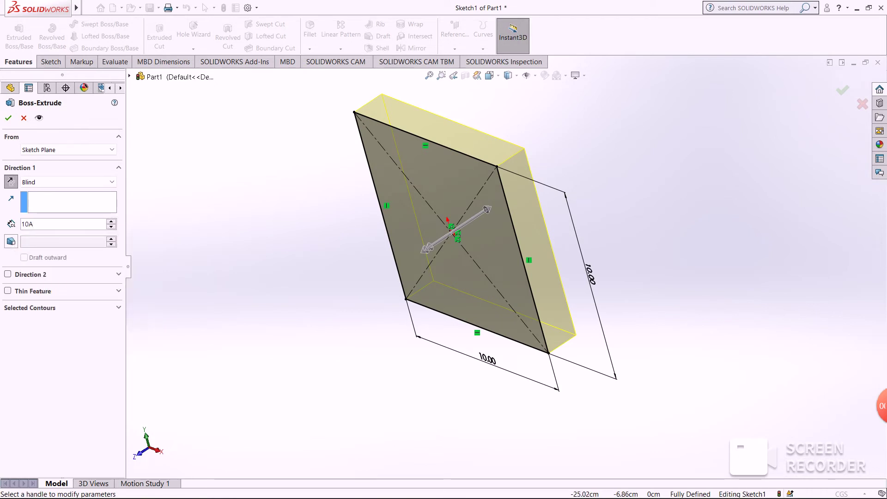
key(Return)
scroll(487, 175, up, 2)
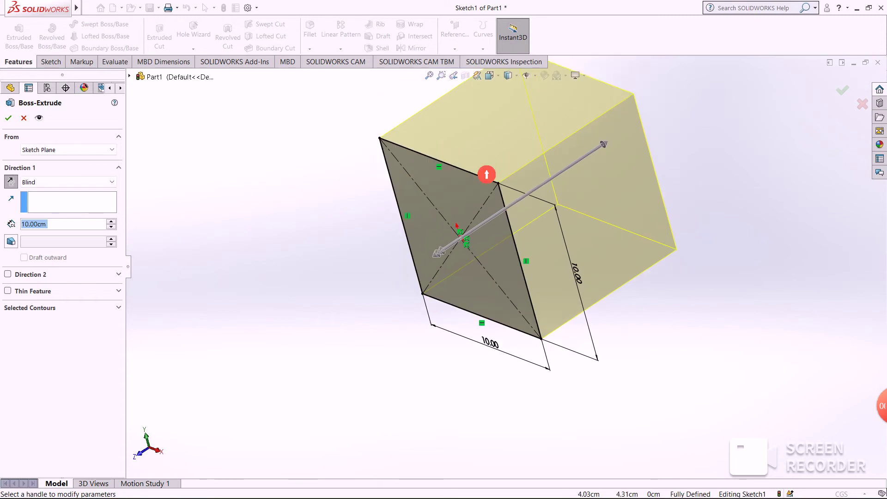
scroll(487, 176, up, 1)
scroll(487, 175, up, 1)
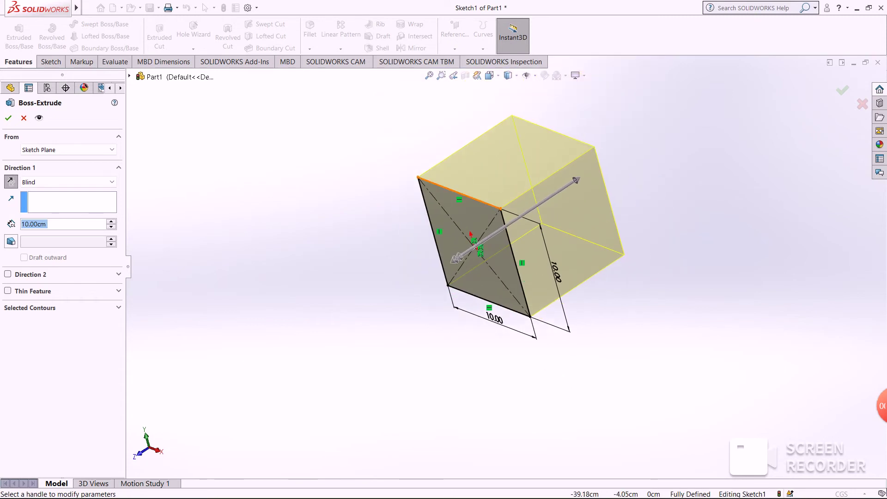
middle_drag(462, 231, 490, 222)
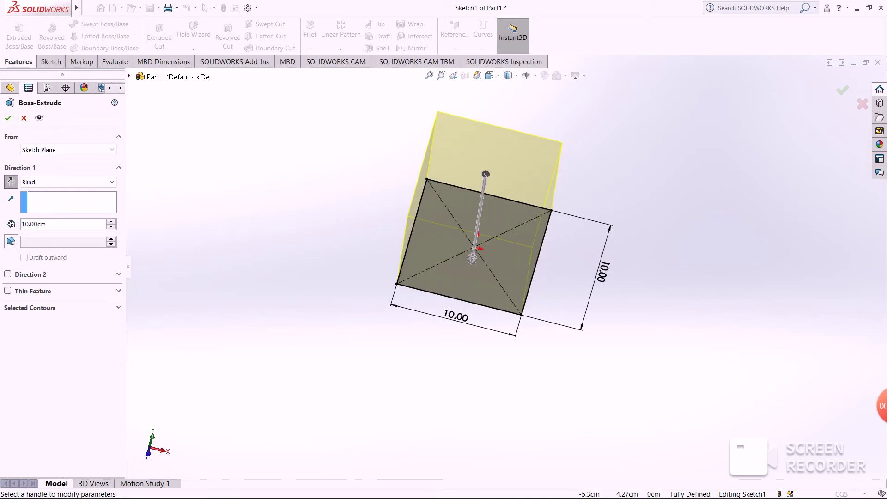
click(8, 117)
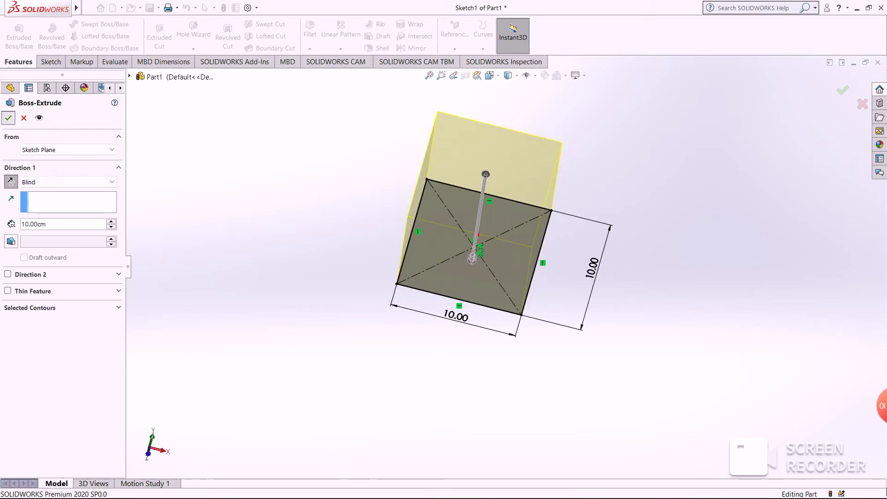
- View the cube from the Front, fit it to the screen, and orbit to show its top and right faces
key(space)
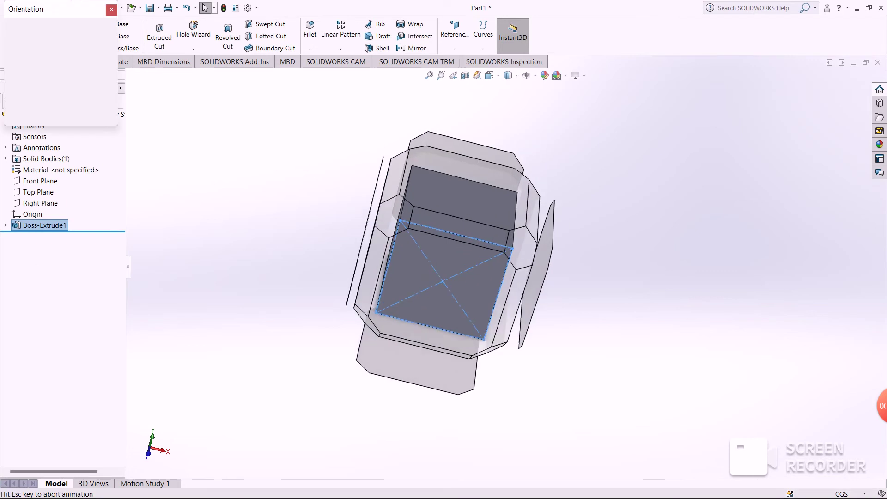
click(378, 393)
key(f)
mouse_move(508, 231)
middle_down()
mouse_move(453, 286)
mouse_move(489, 277)
middle_up()
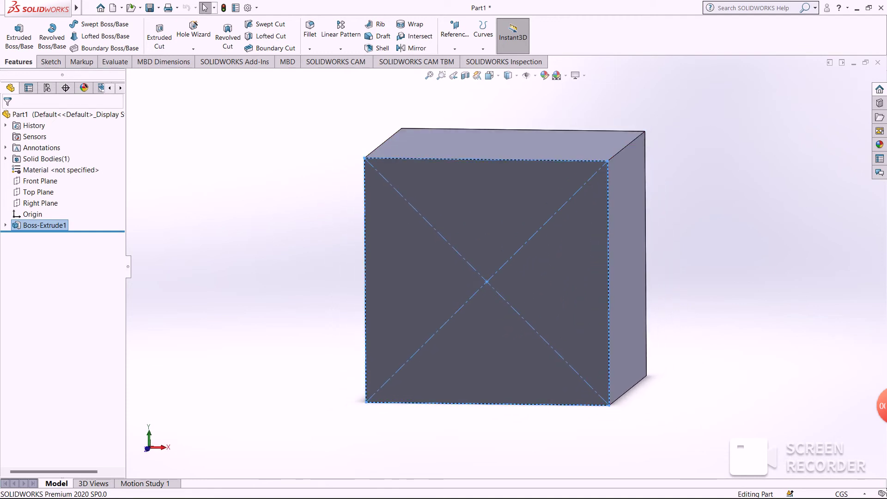
click(50, 61)
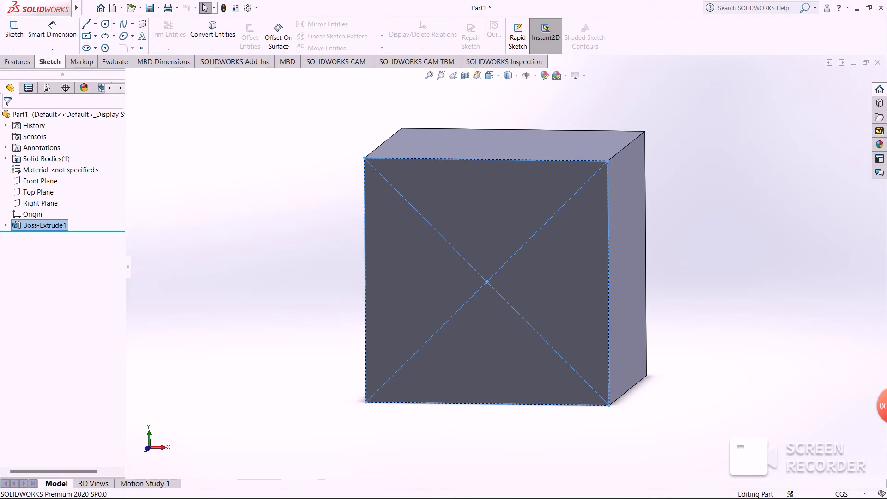
- Draw a circle about 2 cm in radius centred on the cube's front face origin
click(105, 24)
click(484, 282)
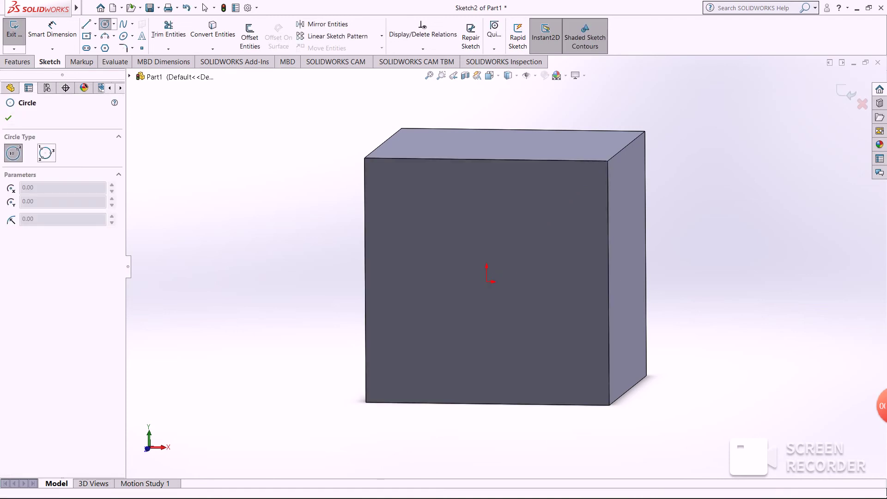
click(486, 281)
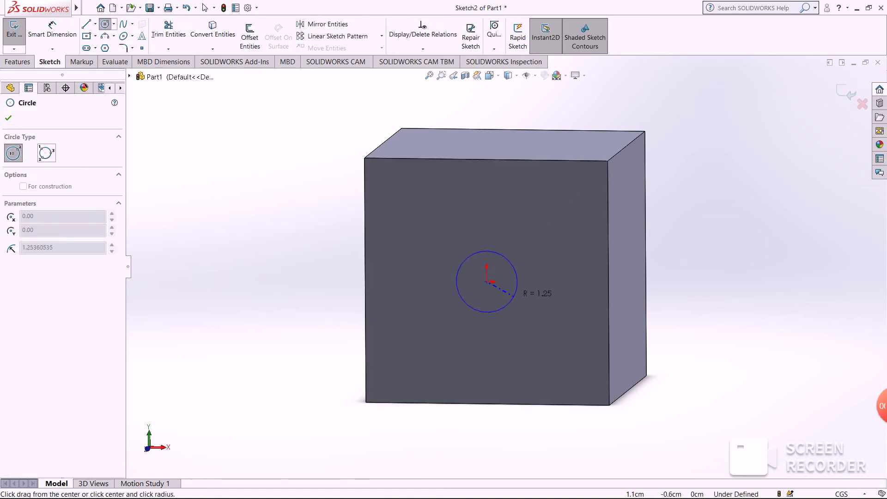
click(525, 309)
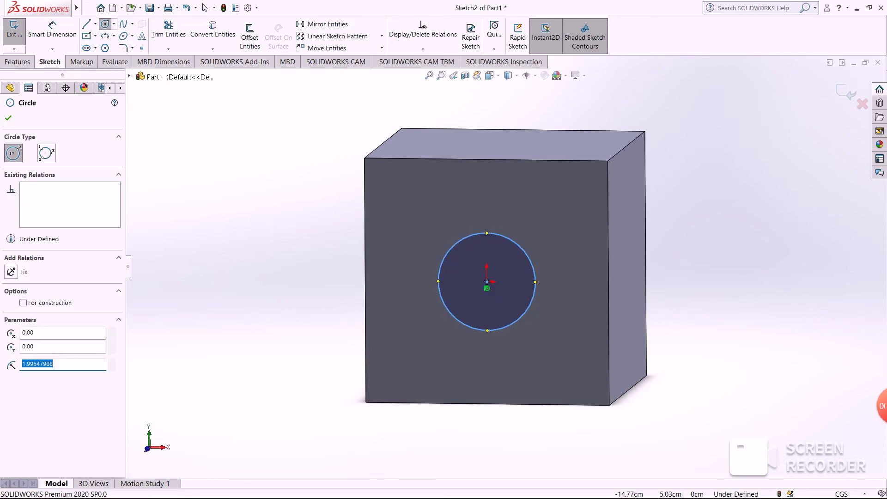
click(52, 30)
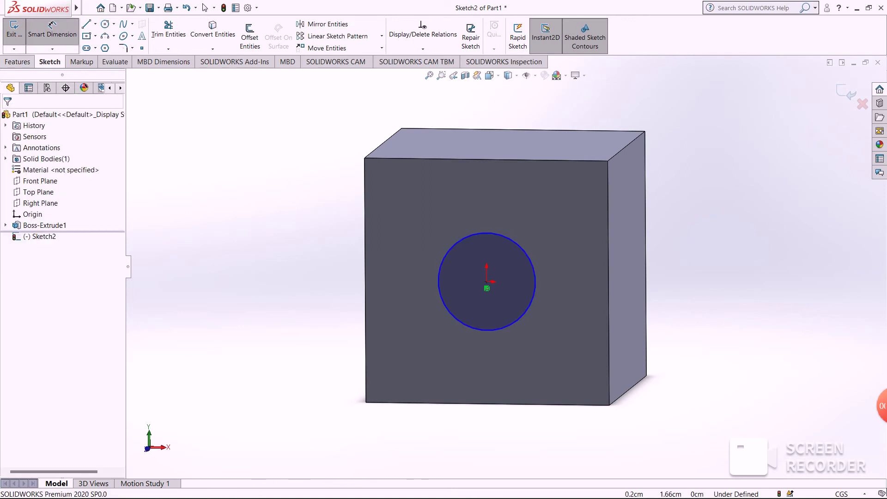
- Give the front-face circle a 5 cm diameter dimension, checking the Word brief for the value
click(464, 239)
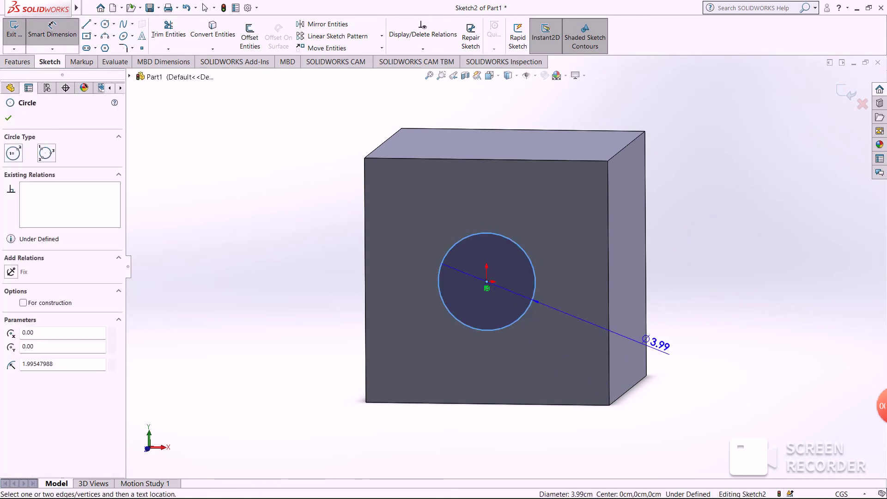
click(705, 295)
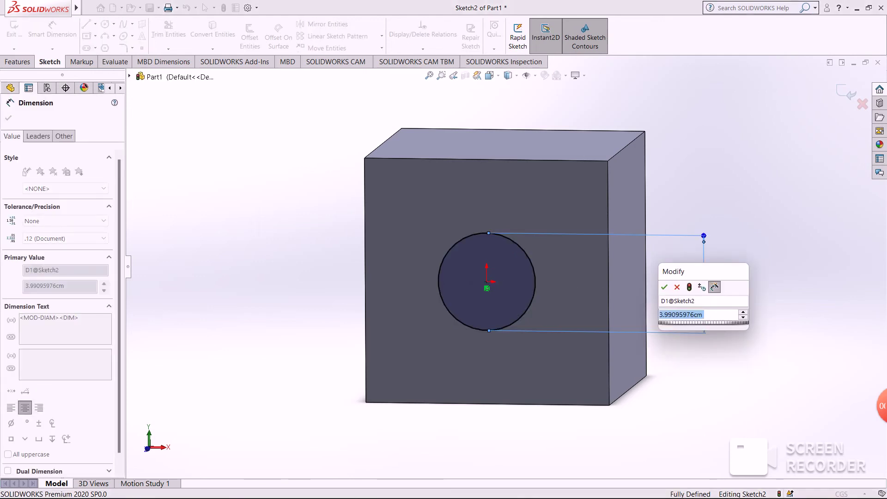
key(alt+Tab)
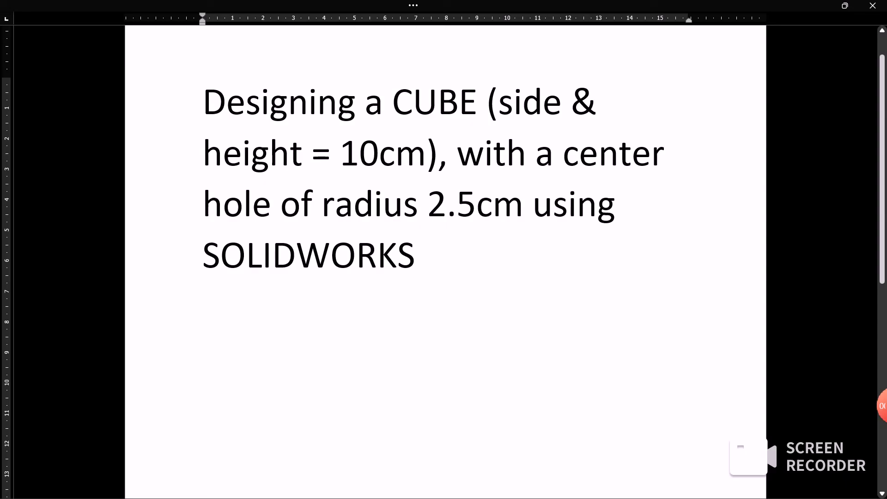
key(alt+Tab)
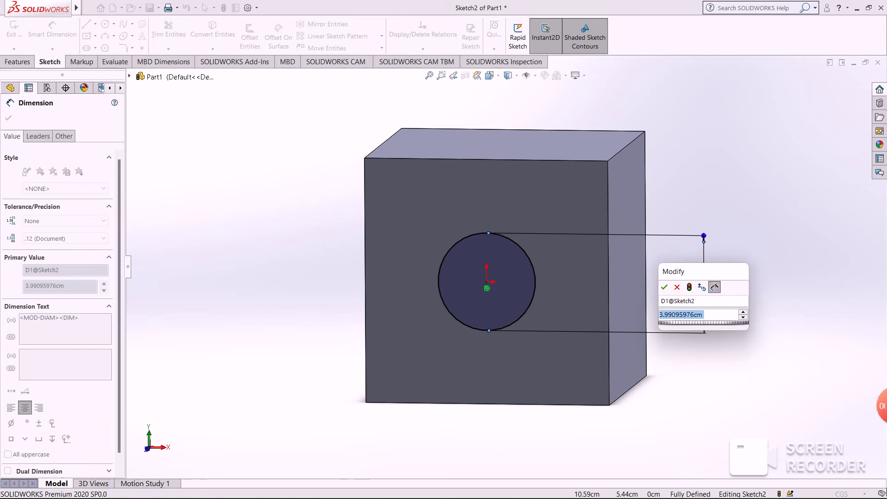
text(5)
key(Return)
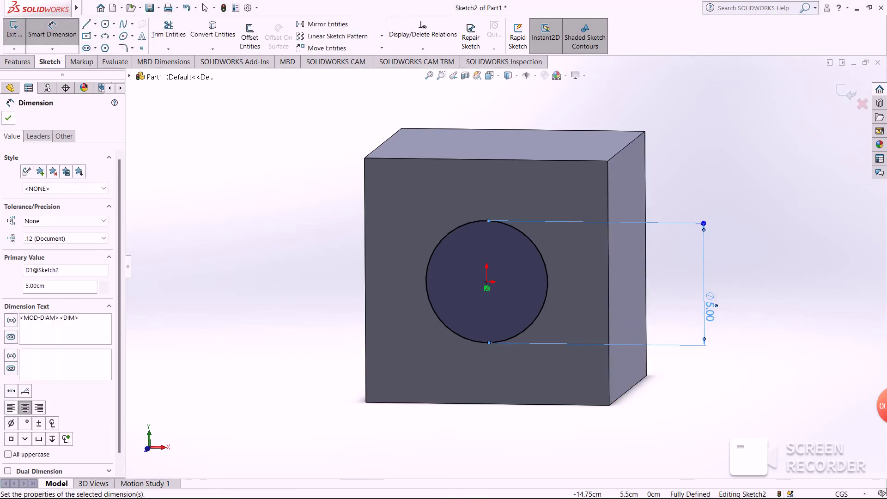
click(9, 118)
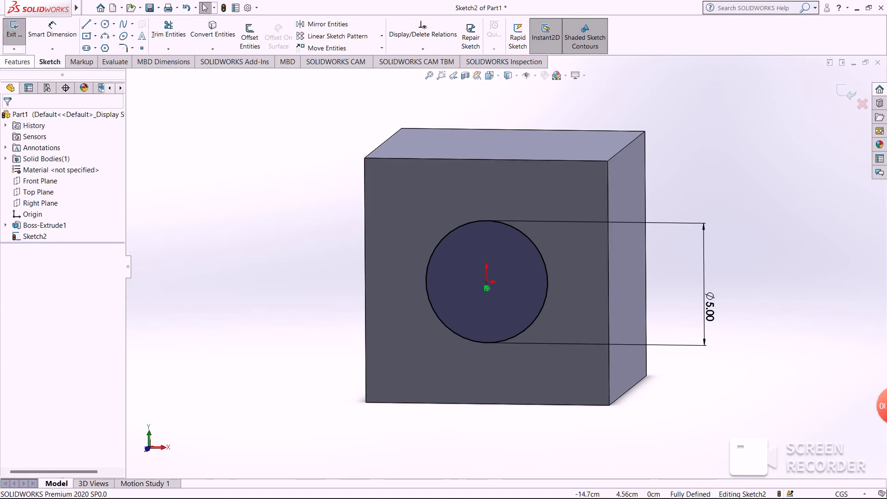
click(17, 62)
- Extruded-cut the 5 cm circle 10 cm blind into the cube, orbiting to check the preview
click(160, 36)
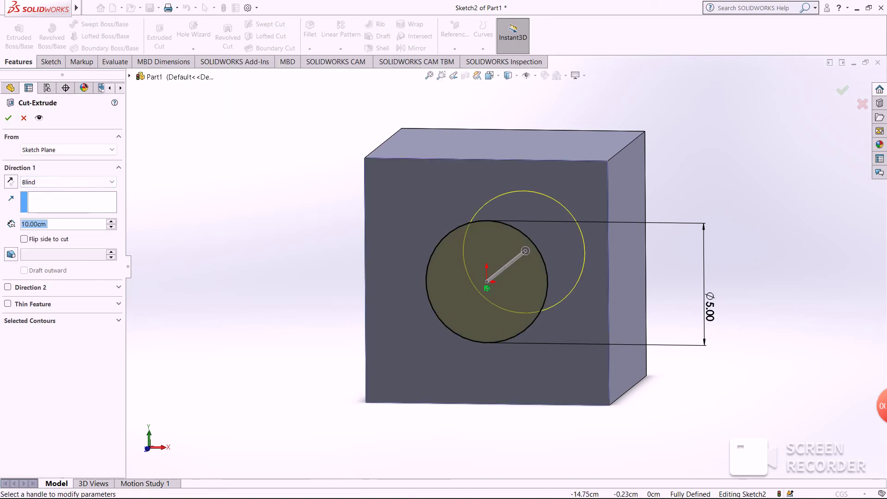
click(10, 181)
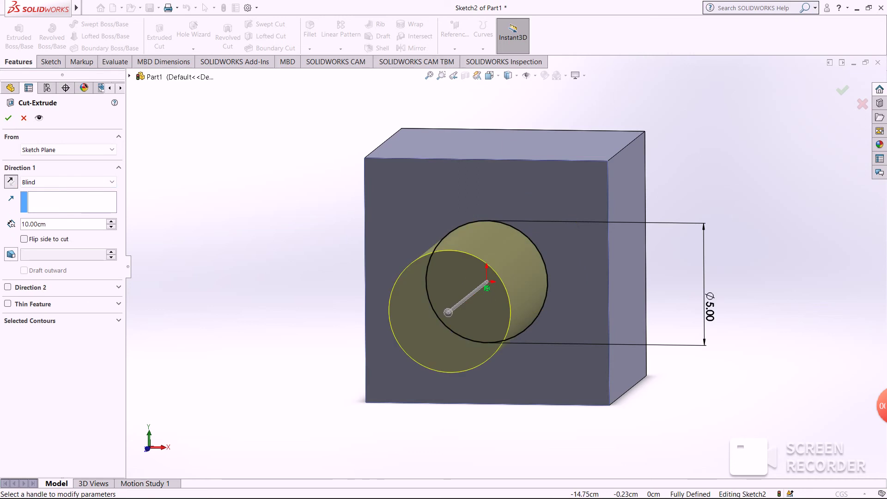
click(10, 181)
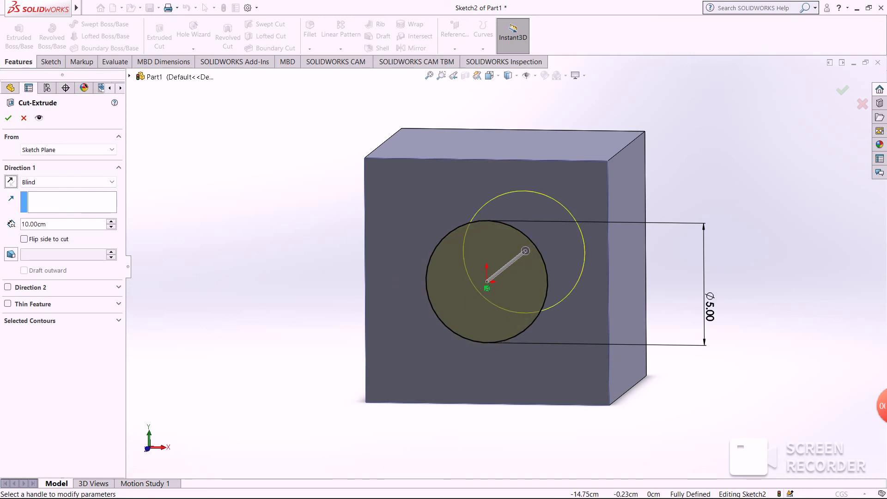
right_click(756, 177)
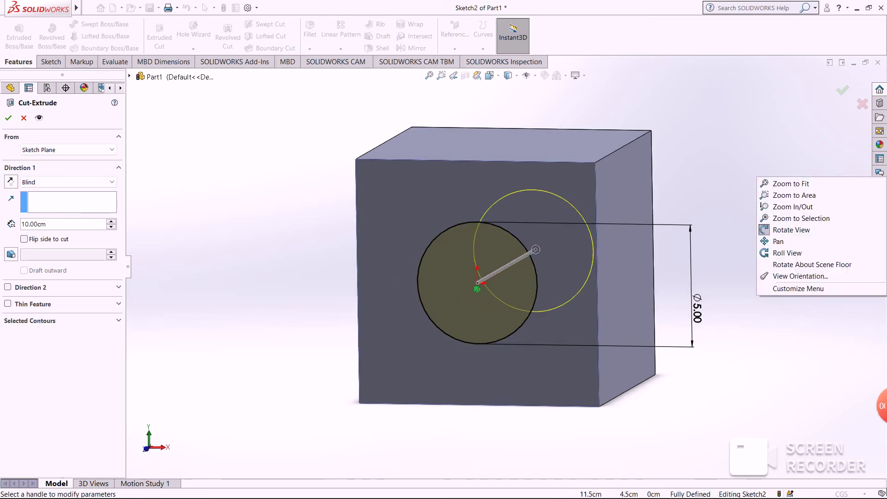
click(714, 149)
middle_drag(715, 149, 601, 153)
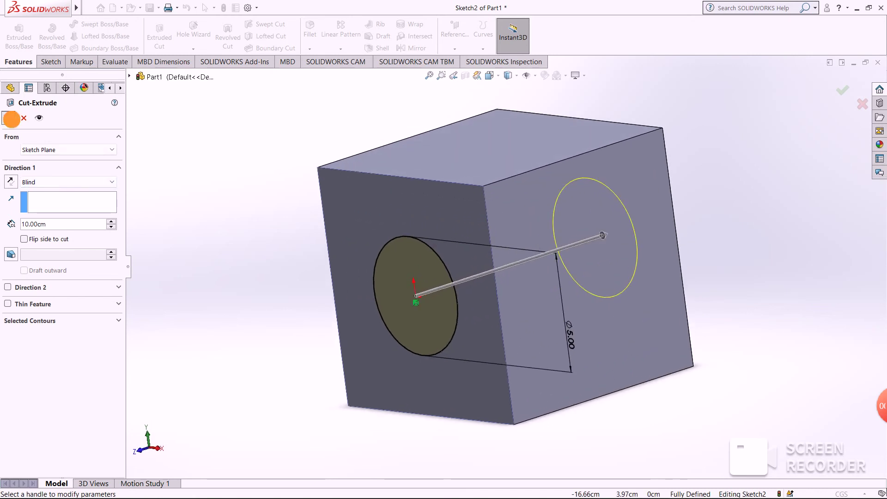
key(Return)
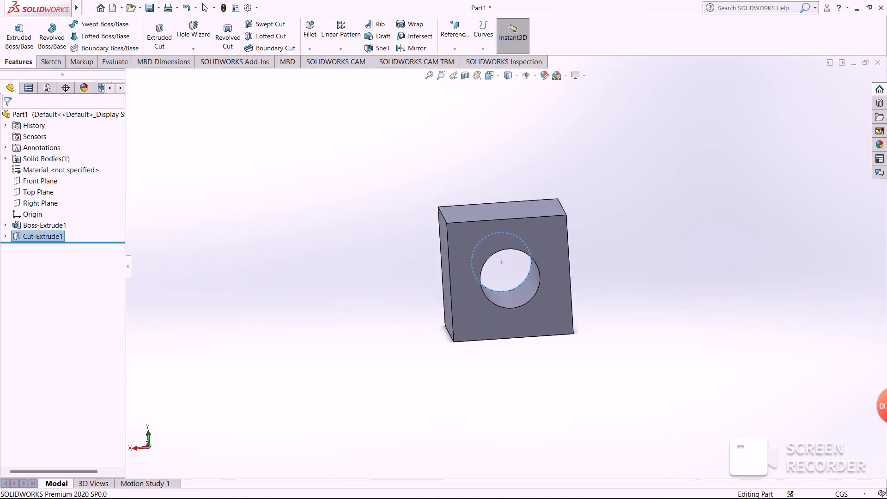
- Orbit and zoom around the holed cube to inspect it from several sides
mouse_move(504, 270)
middle_down()
mouse_move(531, 259)
mouse_move(508, 271)
middle_up()
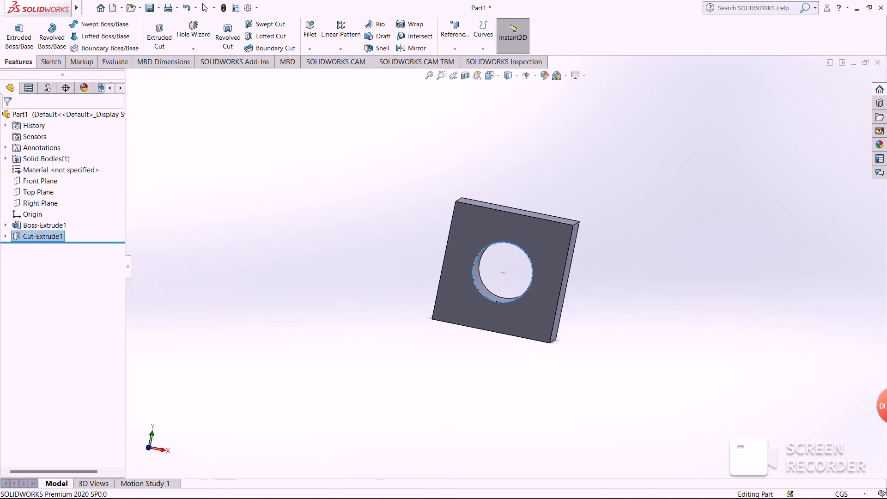
middle_drag(508, 270, 499, 277)
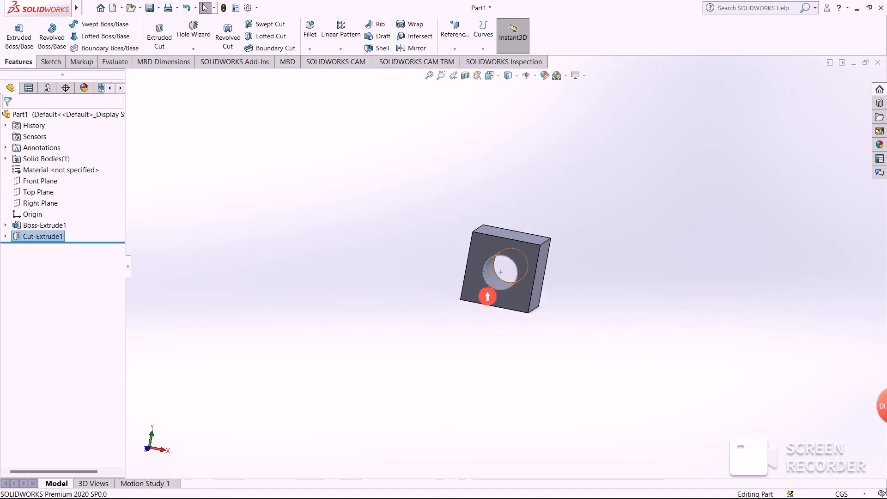
scroll(548, 222, down, 3)
key(Escape)
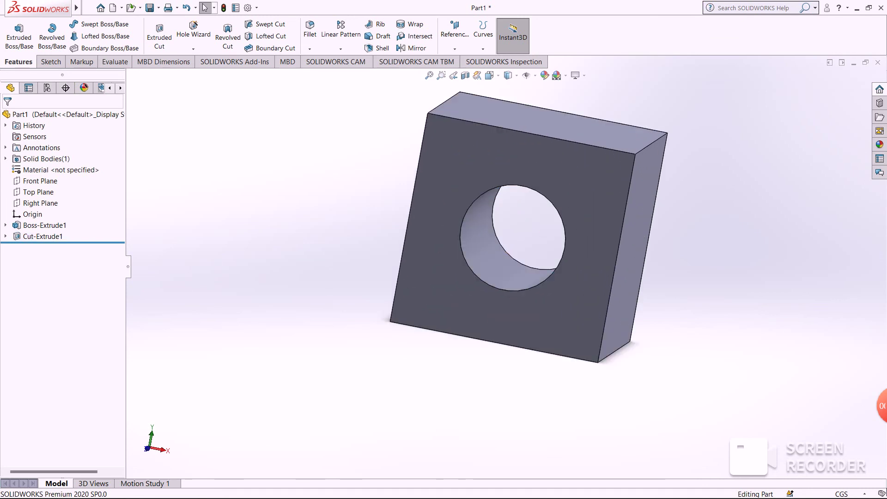
key(space)
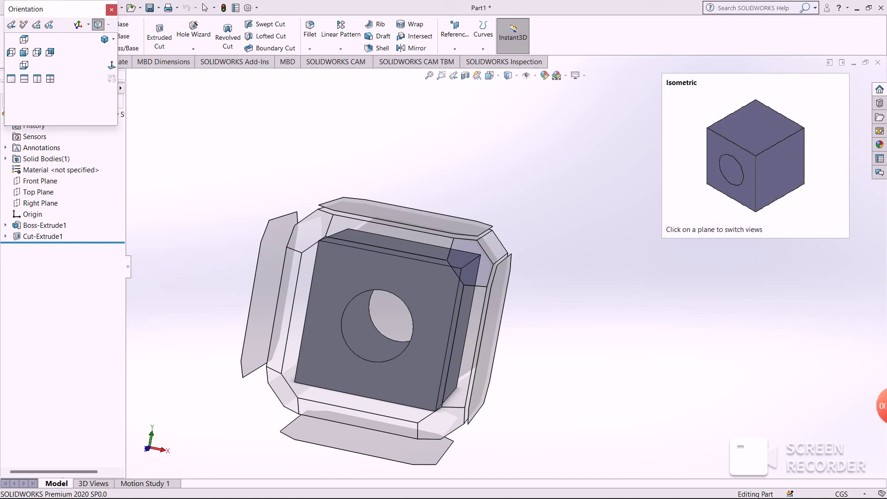
- Switch to the isometric view and select the hole's inner face to show its dimensions
click(469, 267)
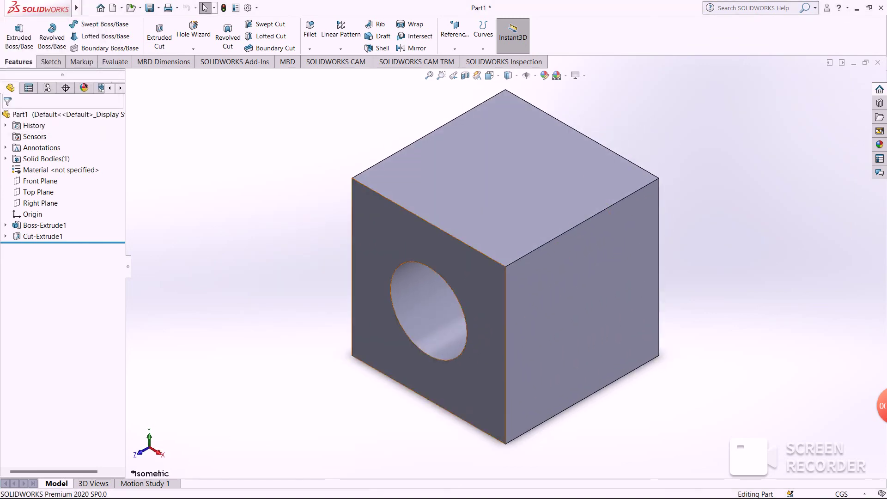
click(446, 299)
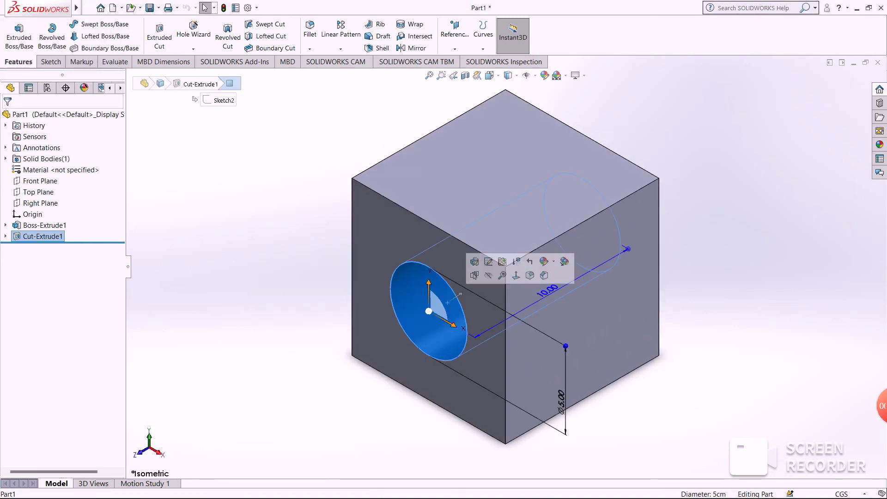